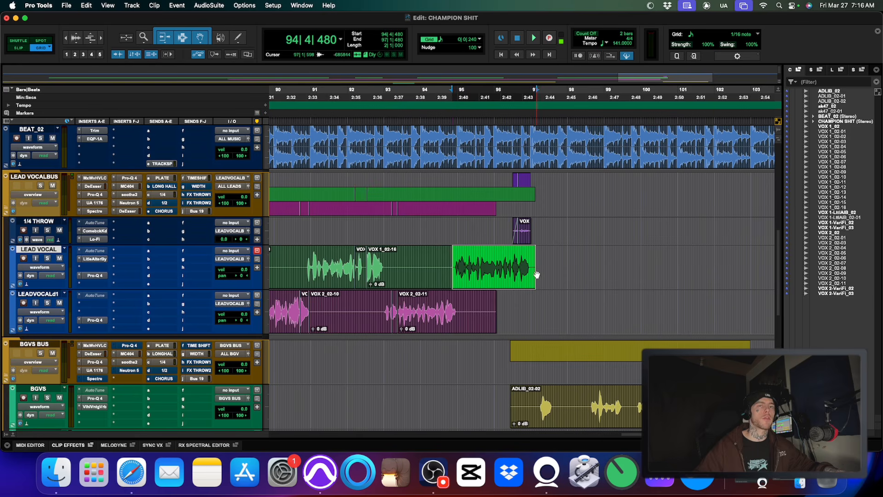
# Step: Play the song from just before the lead vocal's last phrase near bar 95
pyautogui.click(448, 262)
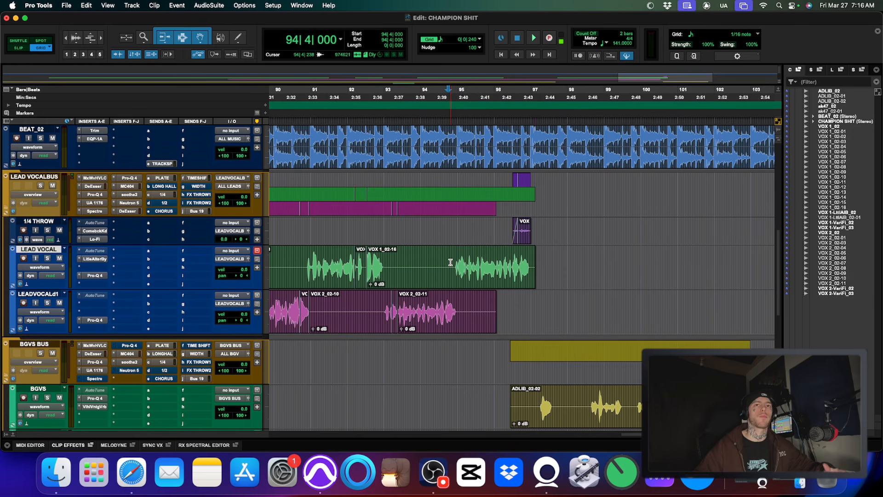
pyautogui.press('space')
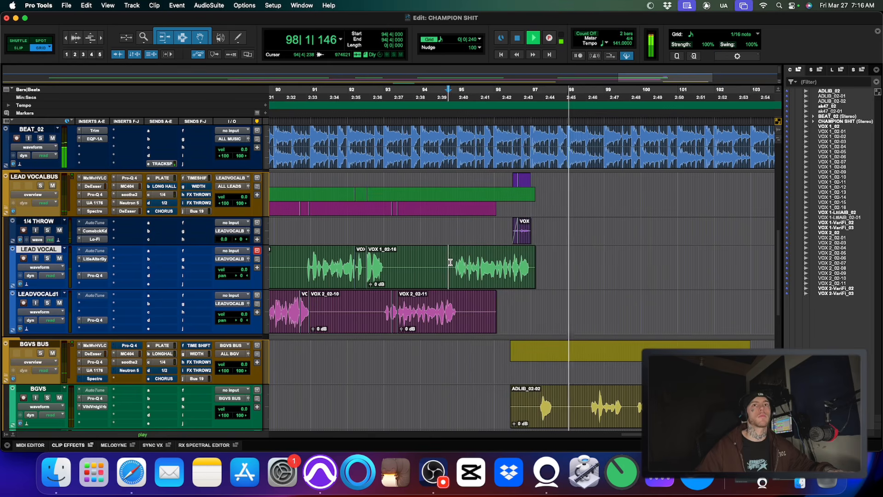
pyautogui.press('space')
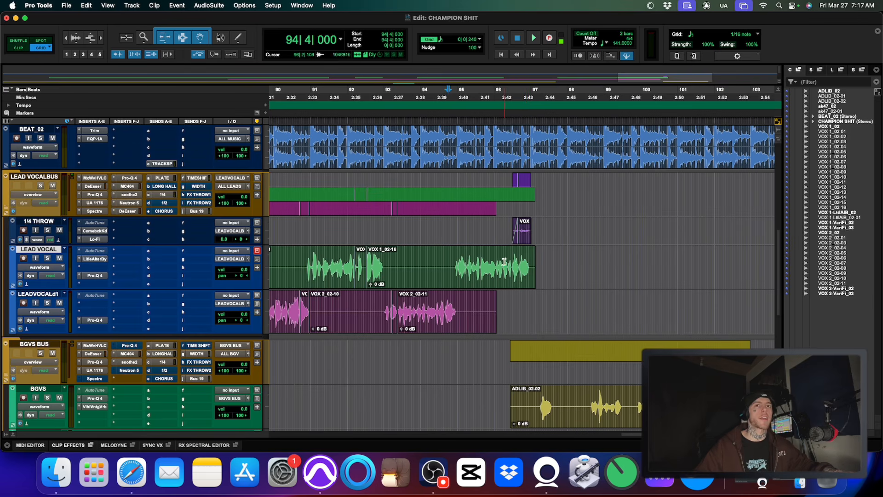
# Step: Examine the Little AlterBoy insert on the LEAD VOCAL track and mark the vocal's last phrase
pyautogui.click(101, 259)
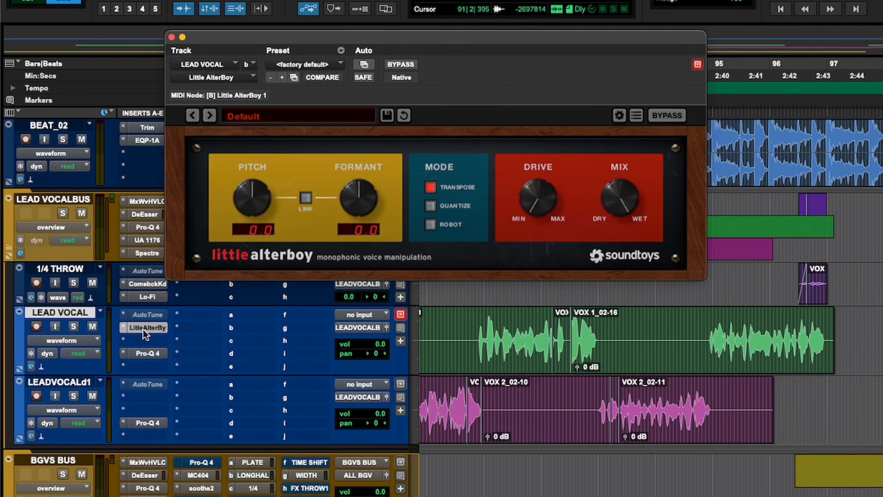
pyautogui.click(142, 329)
pyautogui.click(145, 326)
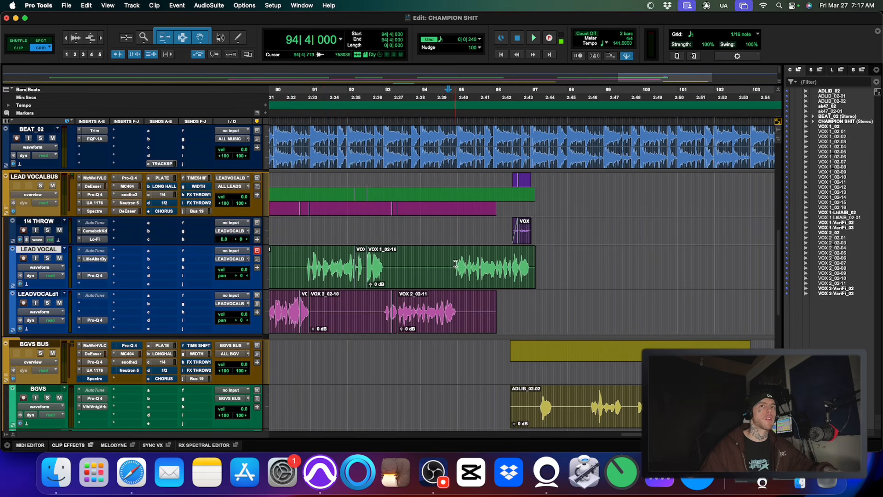
pyautogui.moveTo(455, 263); pyautogui.dragTo(533, 264)
pyautogui.click(332, 226)
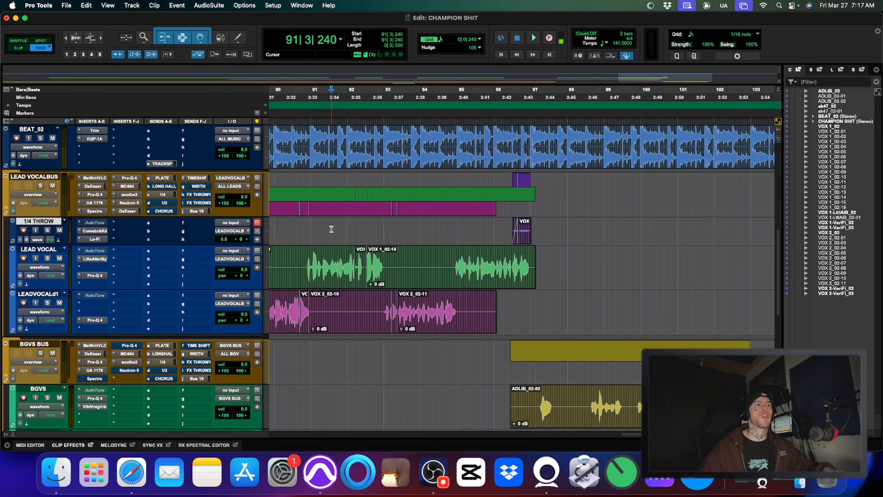
# Step: Review which Little AlterBoy parameters are enabled for automation on the LEAD VOCAL track
pyautogui.click(101, 260)
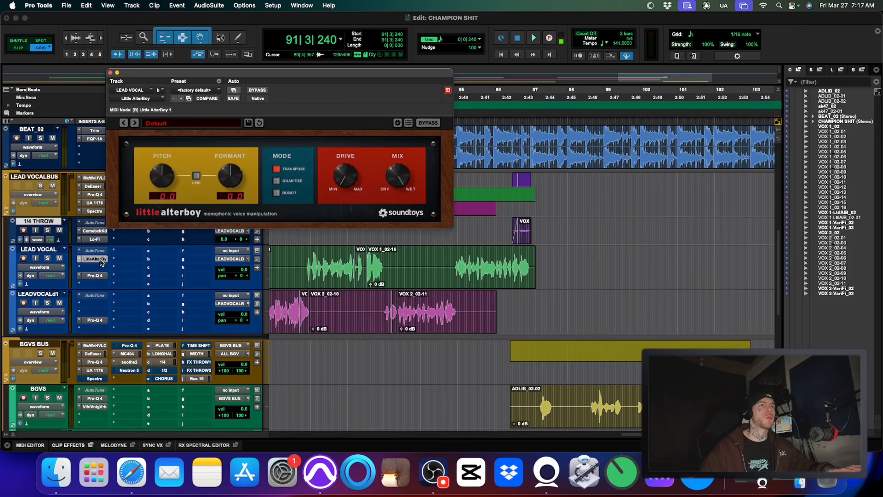
pyautogui.click(237, 92)
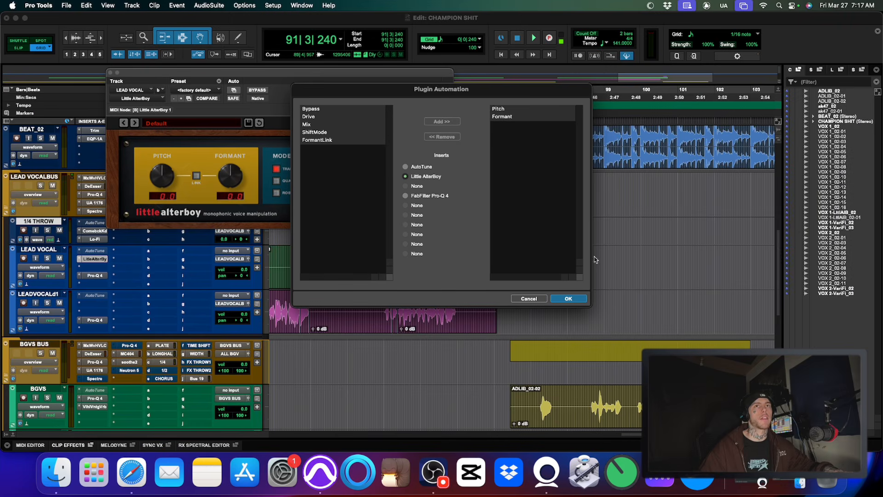
pyautogui.click(567, 298)
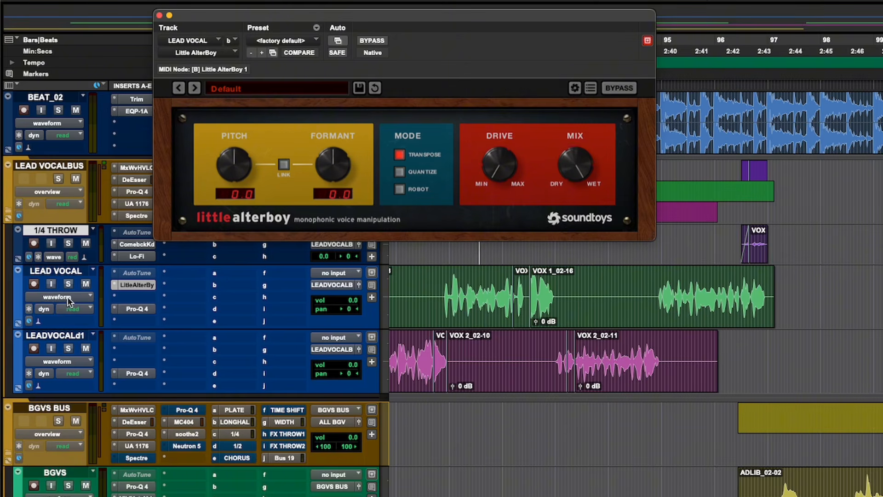
# Step: Show the Little AlterBoy Pitch automation on the LEAD VOCAL track and examine the breakpoints at the end of the last phrase
pyautogui.click(68, 295)
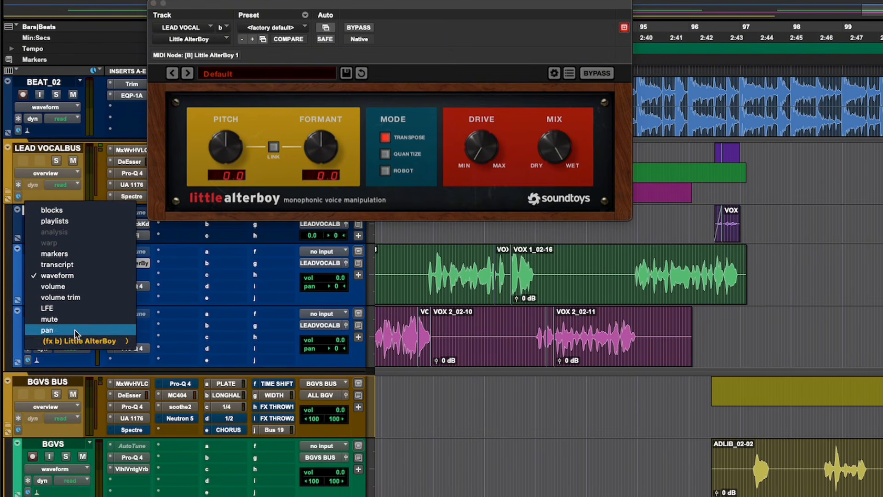
pyautogui.moveTo(90, 369)
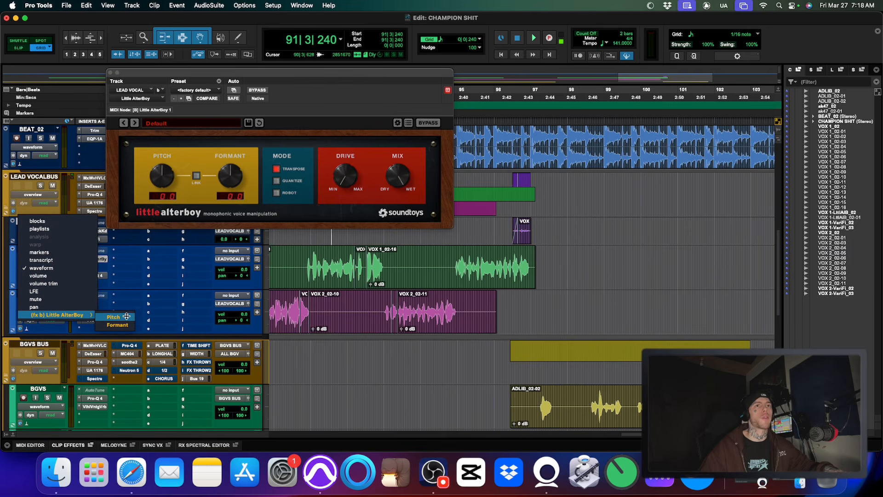
pyautogui.click(169, 262)
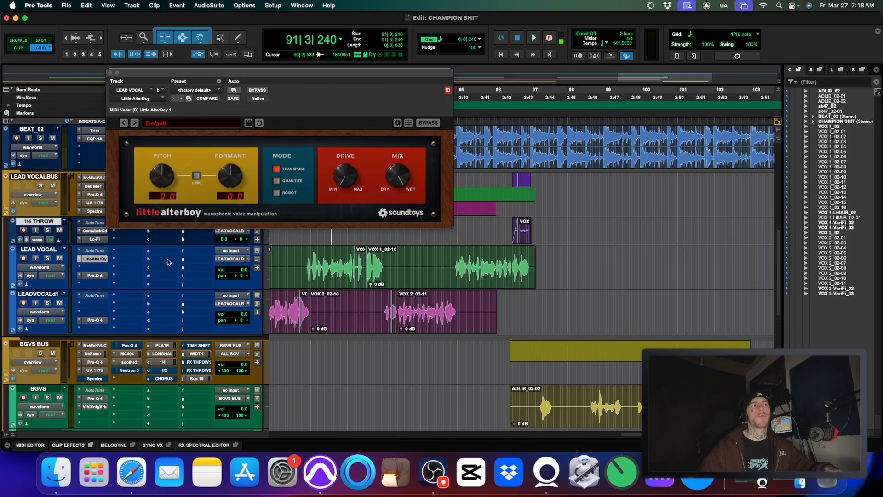
pyautogui.click(48, 268)
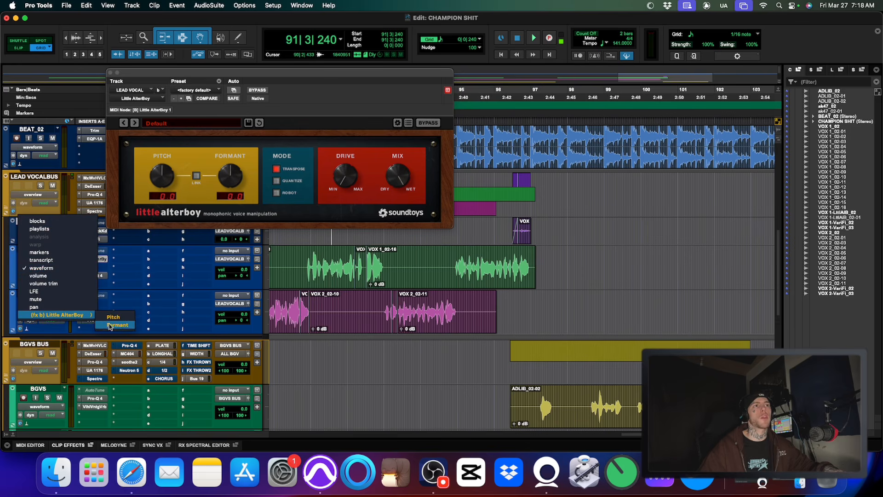
pyautogui.click(113, 317)
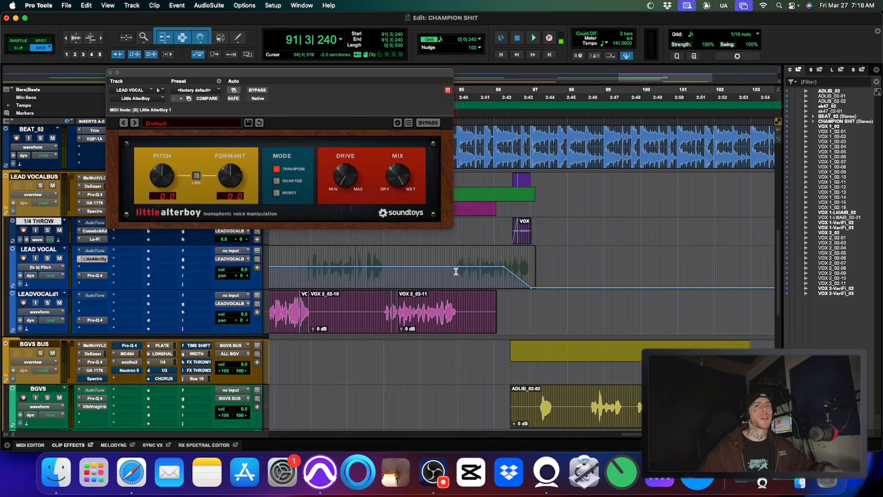
pyautogui.click(505, 267)
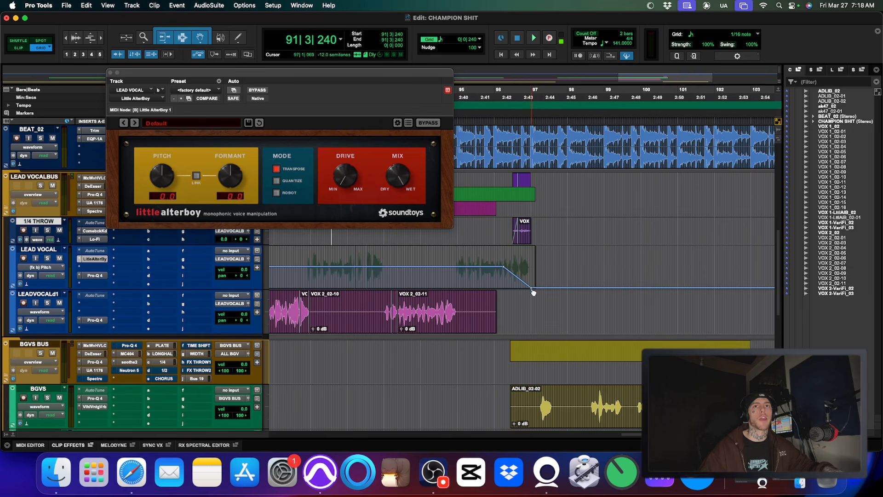
pyautogui.click(531, 289)
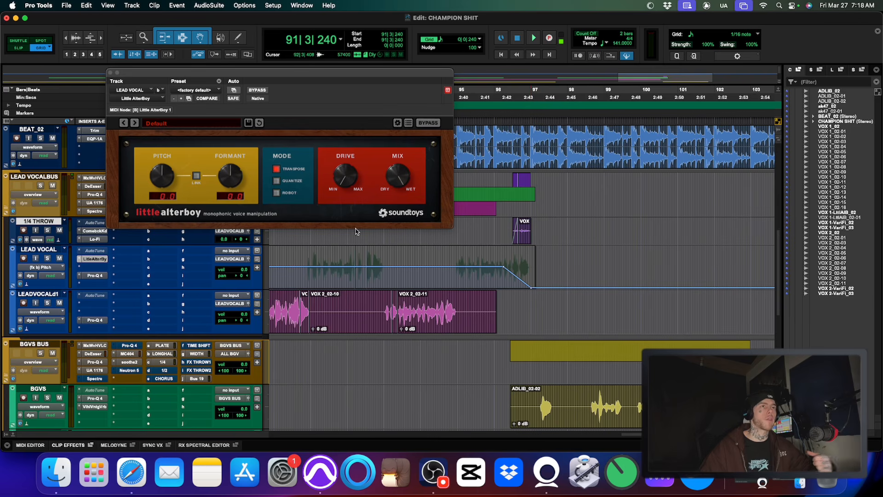
# Step: Show the Little AlterBoy Formant automation on the LEAD VOCAL track and raise its end breakpoint level with the rest of the line
pyautogui.click(41, 267)
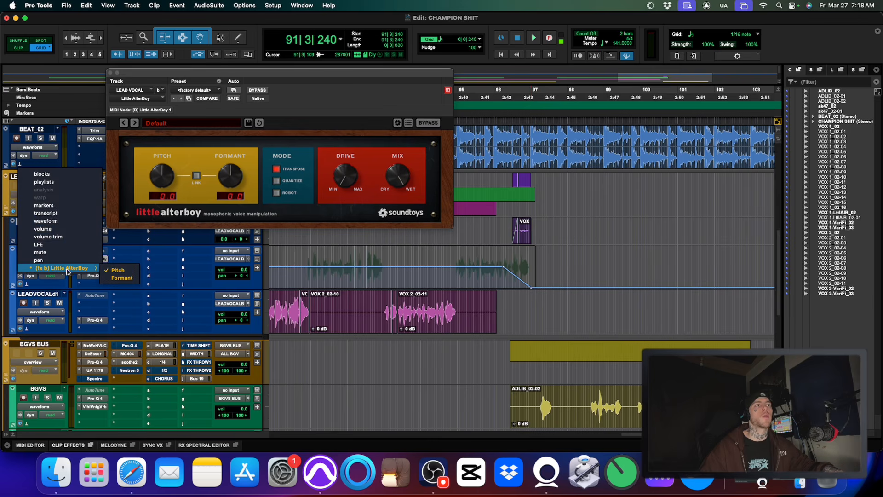
pyautogui.click(122, 278)
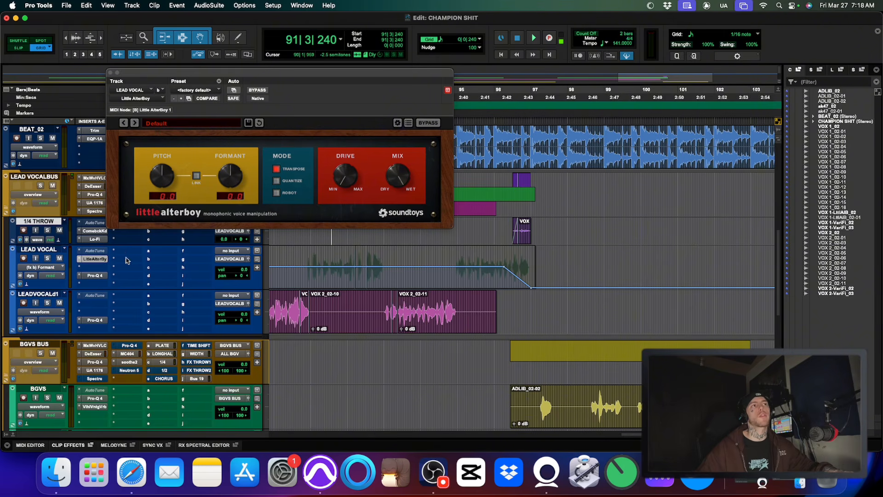
pyautogui.moveTo(531, 267)
pyautogui.mouseDown()
pyautogui.moveTo(531, 280)
pyautogui.moveTo(531, 267)
pyautogui.mouseUp()
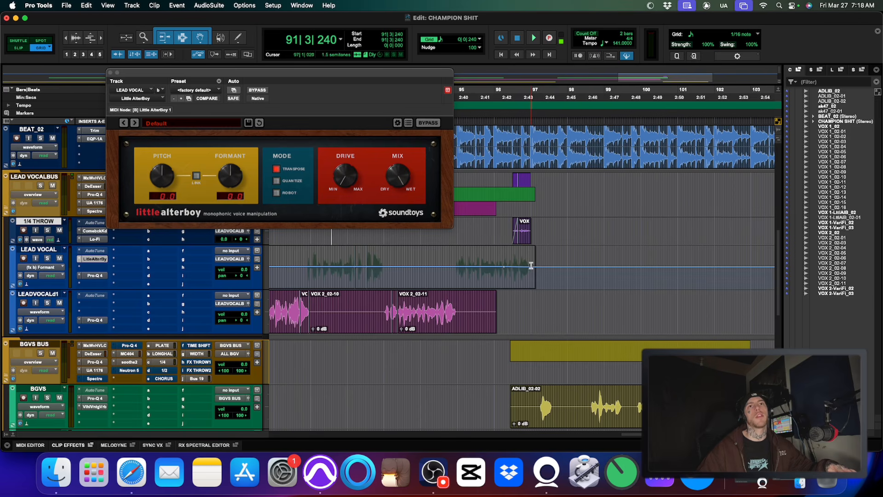
# Step: Play the lead vocal's last phrase to hear the pitch drop with flat formant automation
pyautogui.click(458, 227)
pyautogui.press('space')
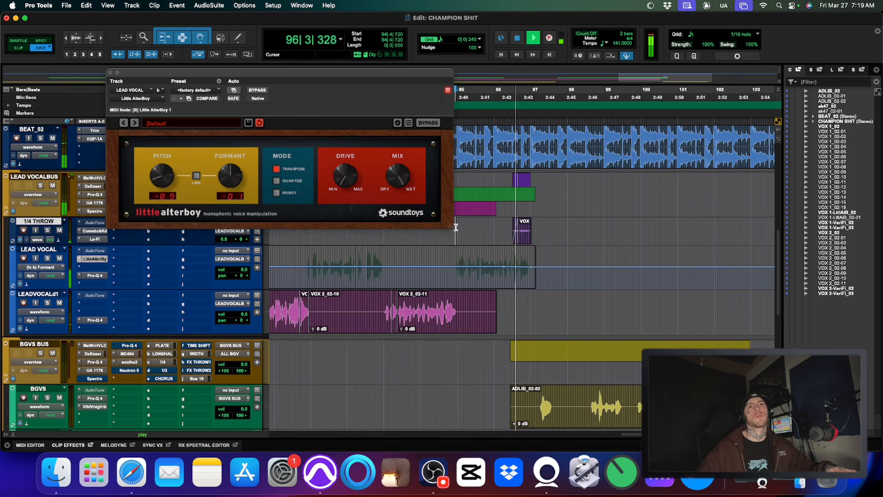
pyautogui.press('space')
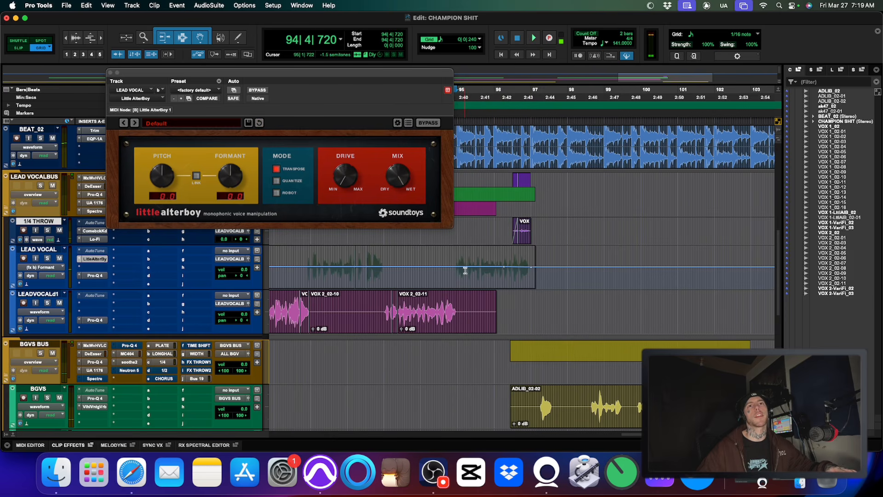
# Step: Lower the Formant automation's end breakpoint to about -12 semitones near bar 97 and play the last phrase
pyautogui.moveTo(531, 267); pyautogui.dragTo(533, 288)
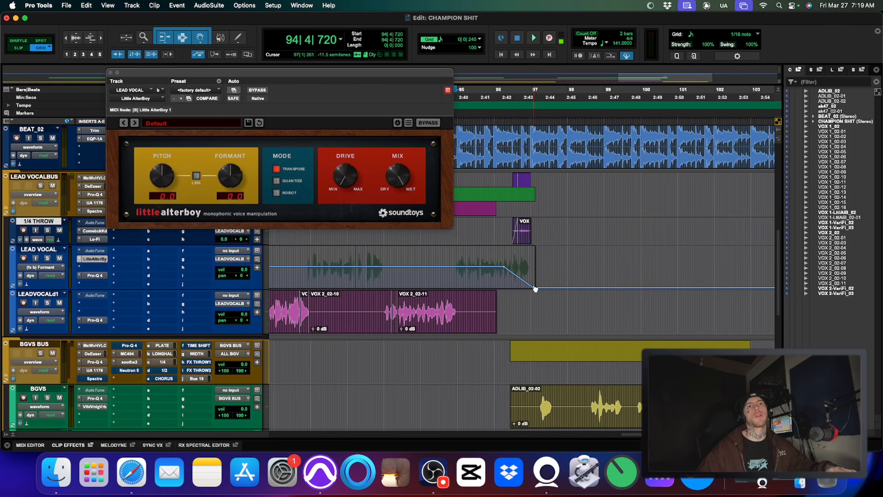
pyautogui.click(460, 223)
pyautogui.press('space')
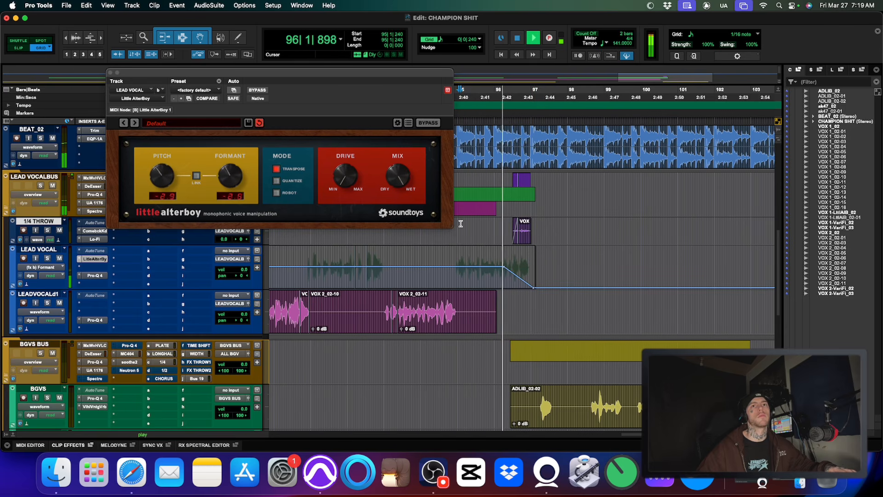
pyautogui.press('space')
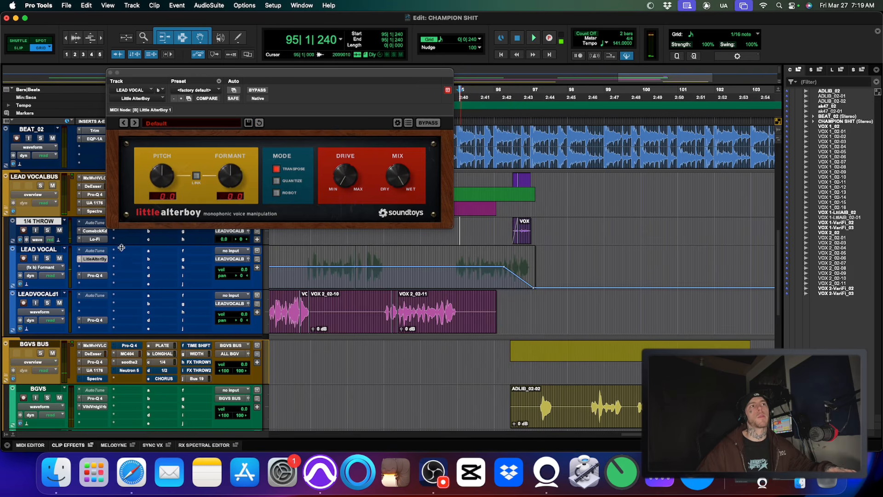
# Step: View the LEAD VOCAL track's Pitch automation once more, and return the track to waveform view
pyautogui.click(59, 270)
pyautogui.click(111, 275)
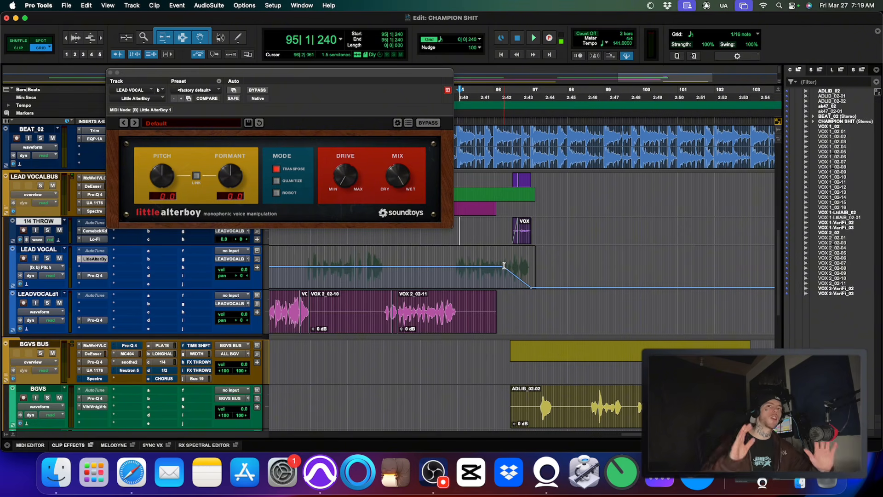
pyautogui.click(66, 267)
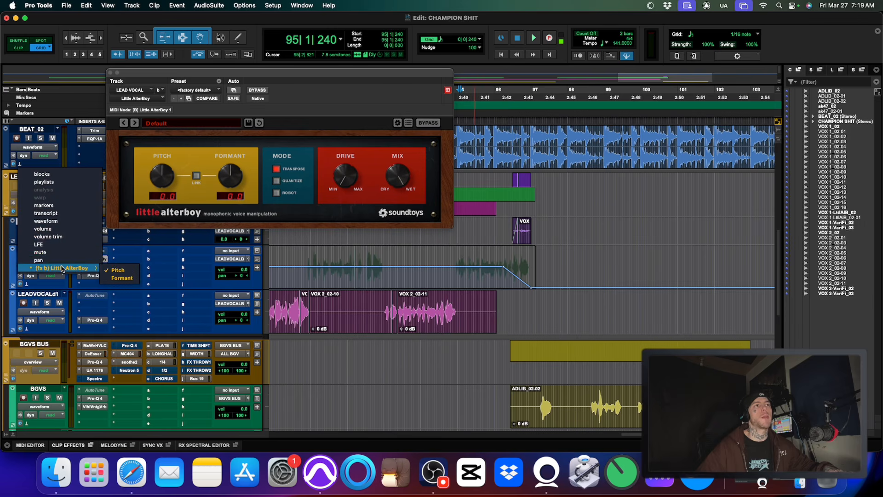
pyautogui.click(66, 221)
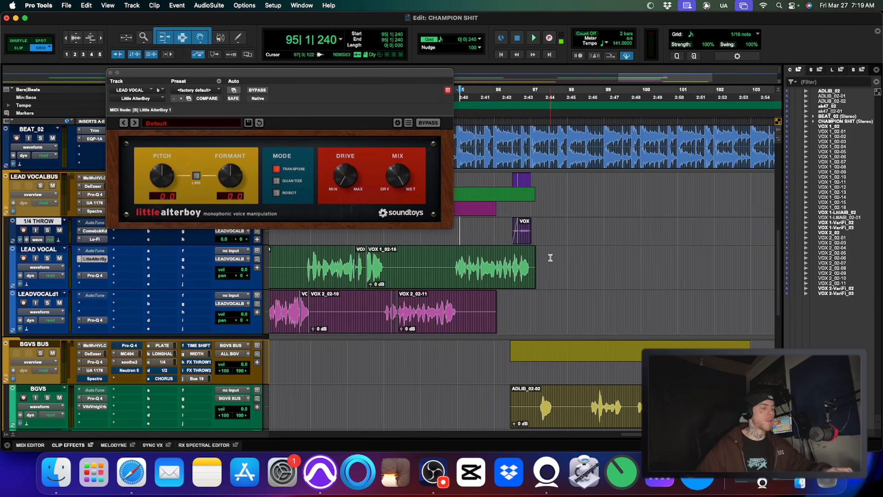
# Step: Mark the end of the lead vocal from 96|3|000 to 96|4|720 and compare it with the clip on the 1/4 THROW track
pyautogui.click(550, 258)
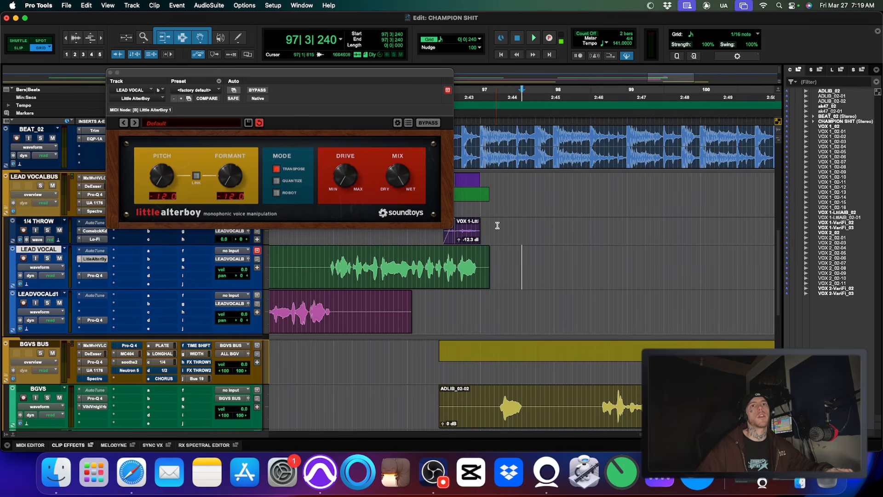
pyautogui.scroll(3, 500, 278)
pyautogui.scroll(-2, 492, 306)
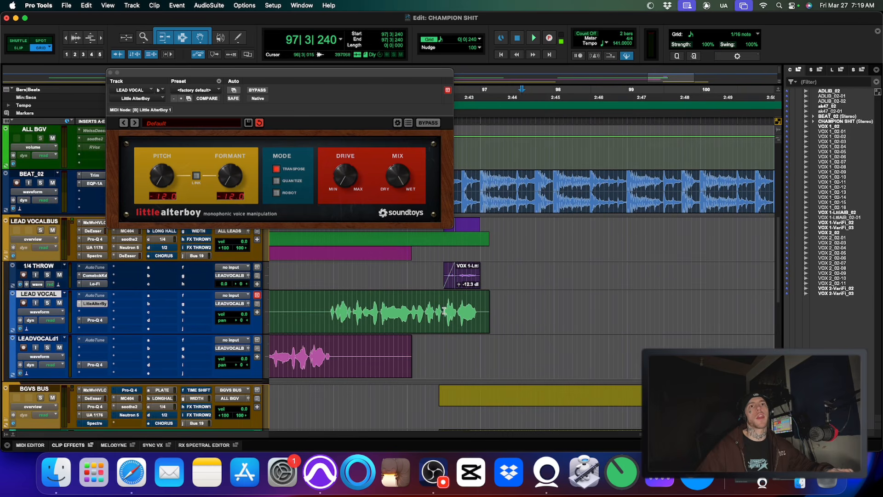
pyautogui.moveTo(442, 309); pyautogui.dragTo(476, 315)
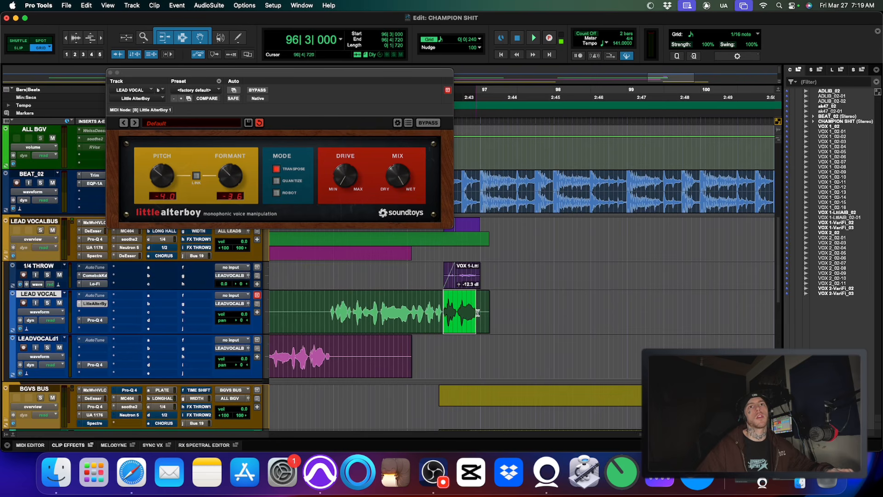
pyautogui.press('p')
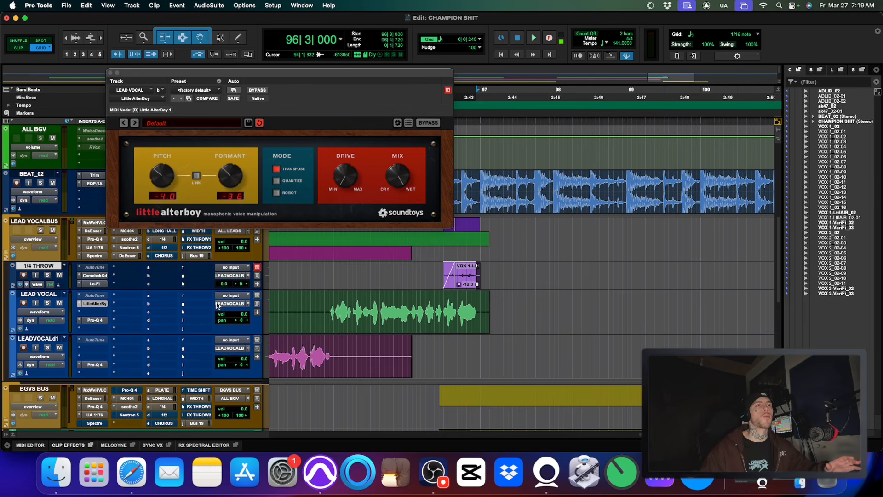
pyautogui.click(503, 275)
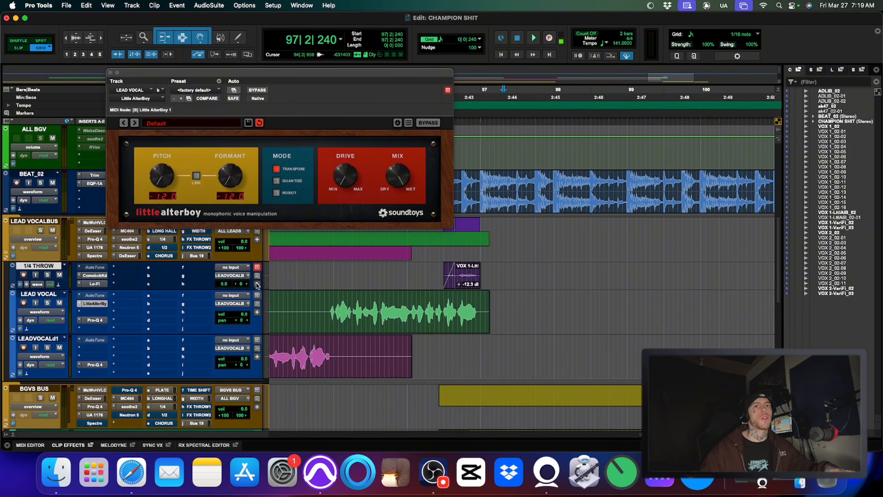
# Step: Open the AudioSuite Little AlterBoy for the 1/4 THROW clip, set linked pitch and formant to -12, and close both plug-in windows
pyautogui.click(467, 287)
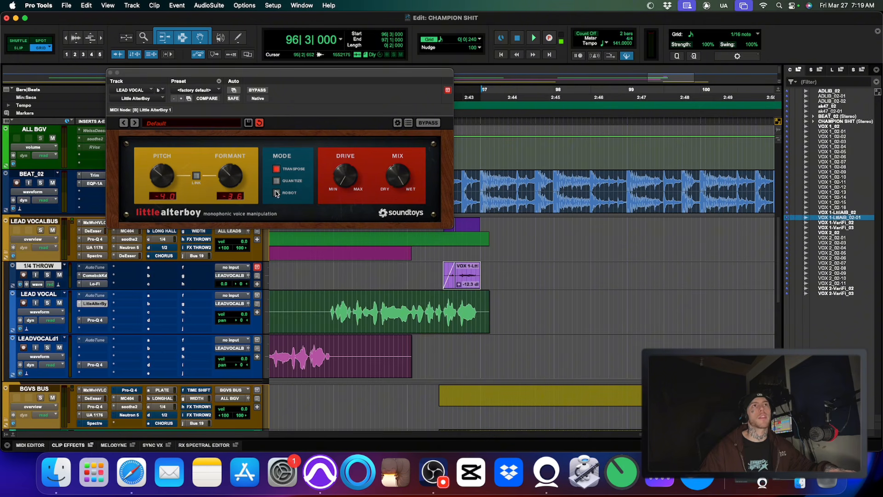
pyautogui.click(206, 4)
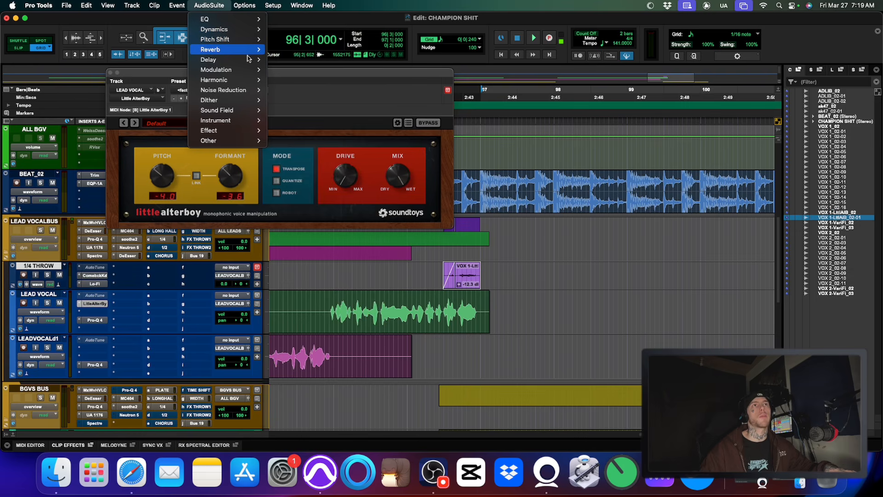
pyautogui.moveTo(247, 47)
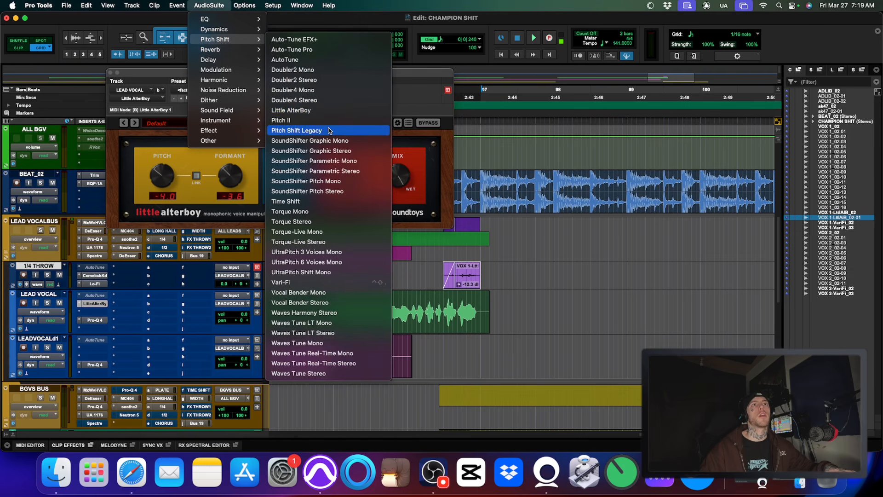
pyautogui.click(326, 116)
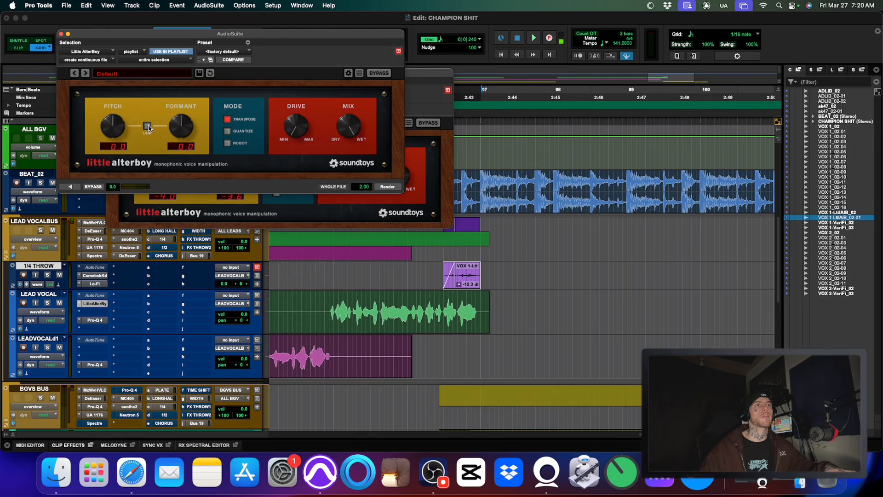
pyautogui.moveTo(109, 136); pyautogui.dragTo(102, 203)
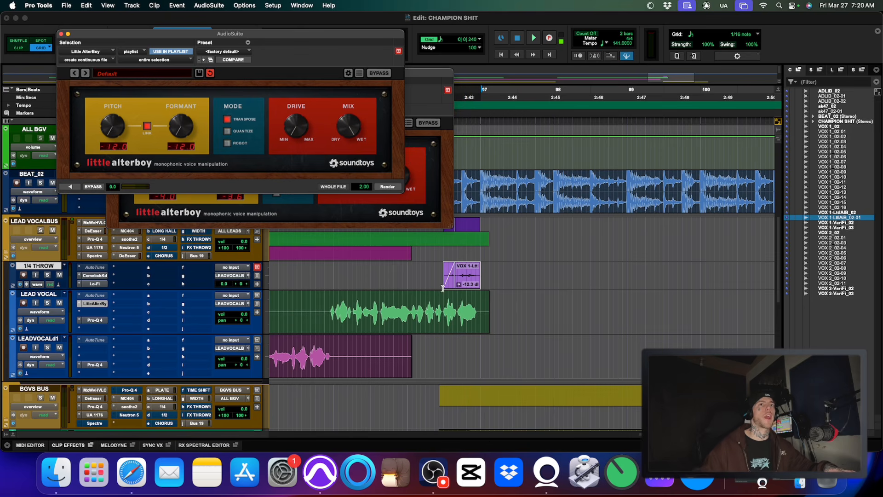
pyautogui.click(60, 34)
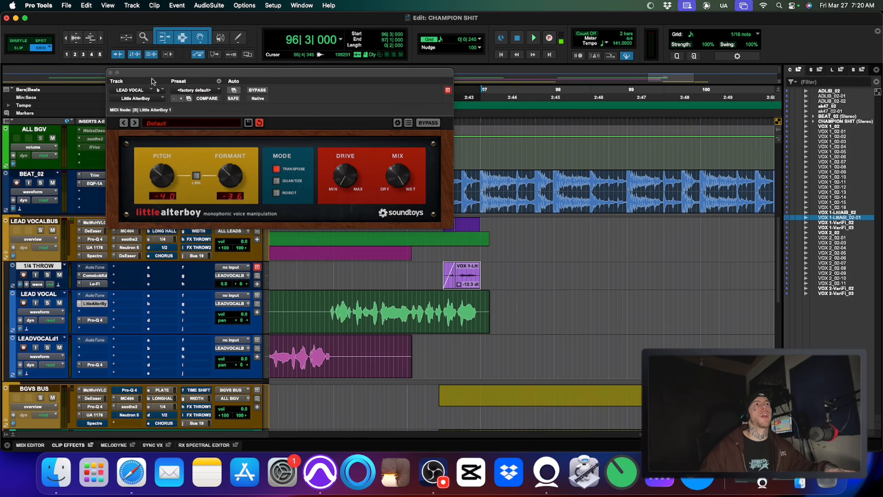
pyautogui.click(110, 72)
# Step: Play the song from 89|1|240 to hear the passage leading into the lead vocal's final phrase
pyautogui.click(413, 275)
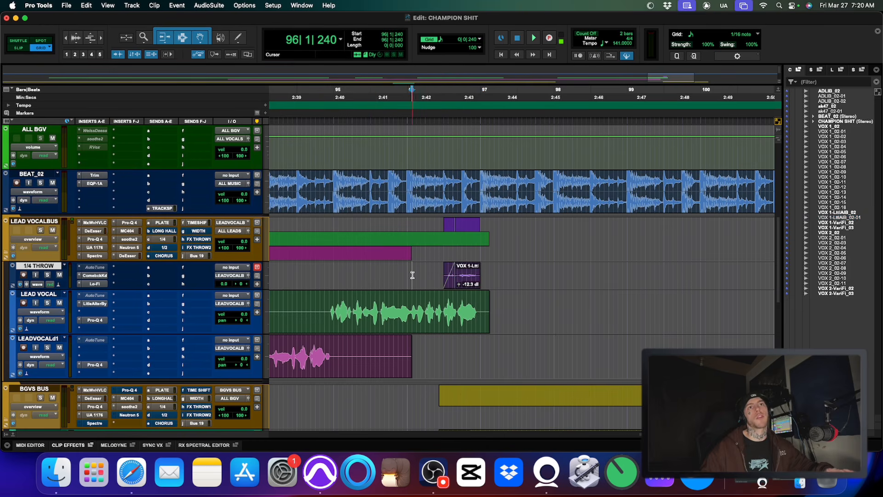
pyautogui.press('r')
pyautogui.press('r')
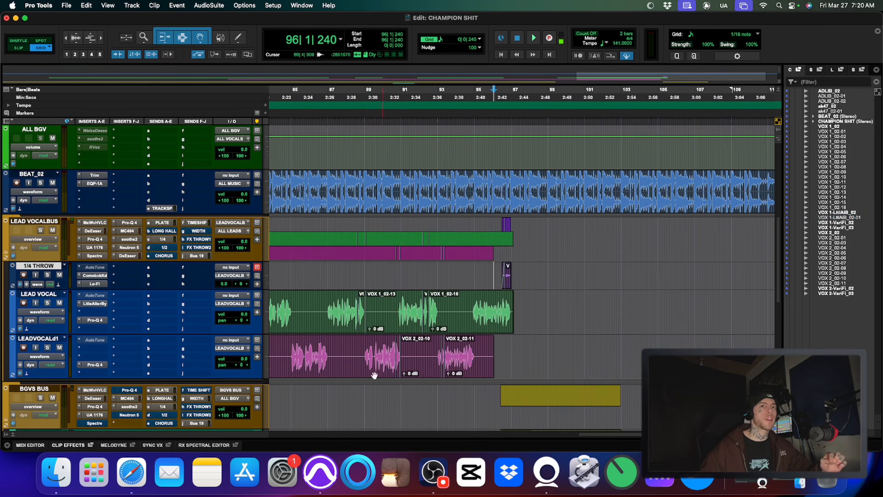
pyautogui.click(365, 270)
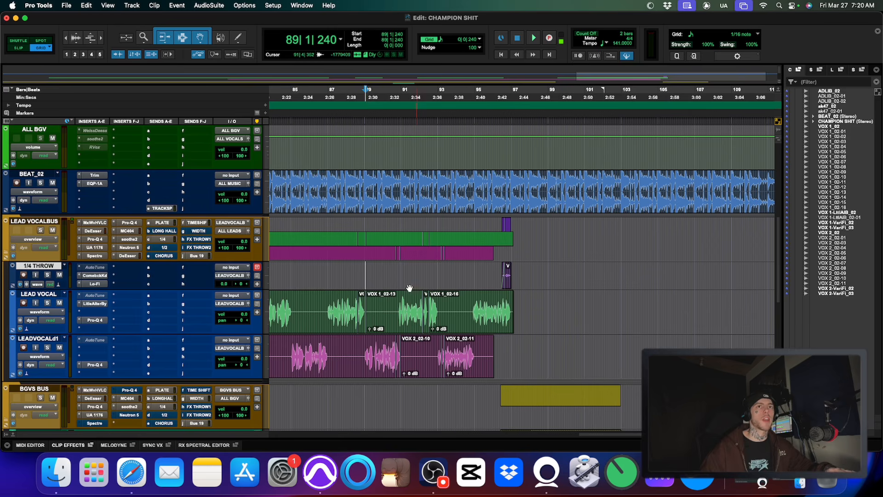
pyautogui.press('space')
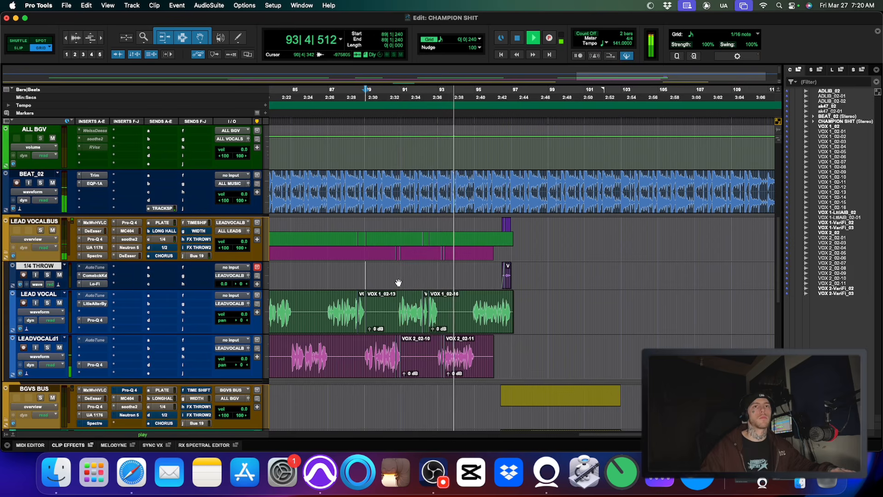
# Step: Mark the lead vocal's ending from 95|4|720 to 97|2|000 during playback, stop, and place the edit cursor at 97|2|720
pyautogui.moveTo(492, 313); pyautogui.dragTo(516, 313)
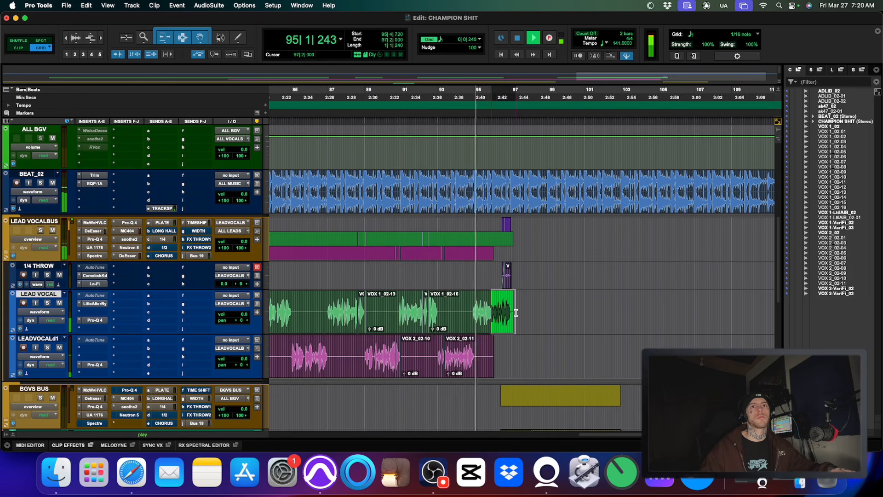
pyautogui.press('t')
pyautogui.press('t')
pyautogui.press('t')
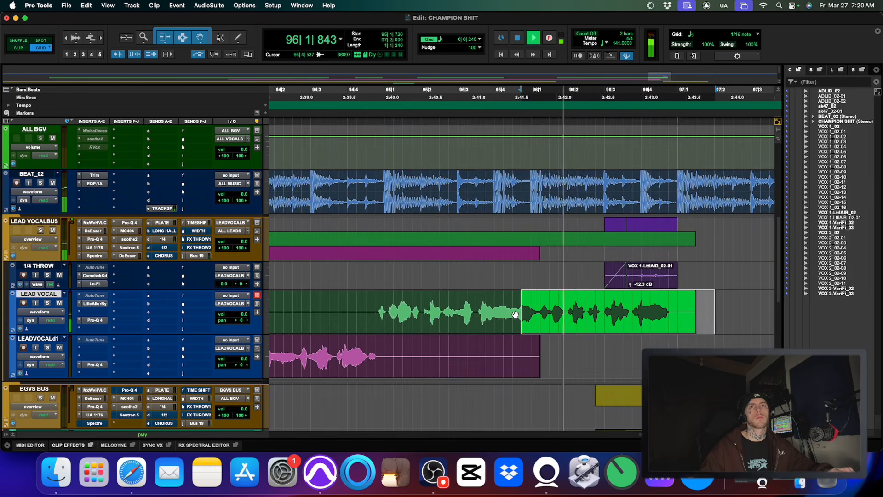
pyautogui.press('r')
pyautogui.press('r')
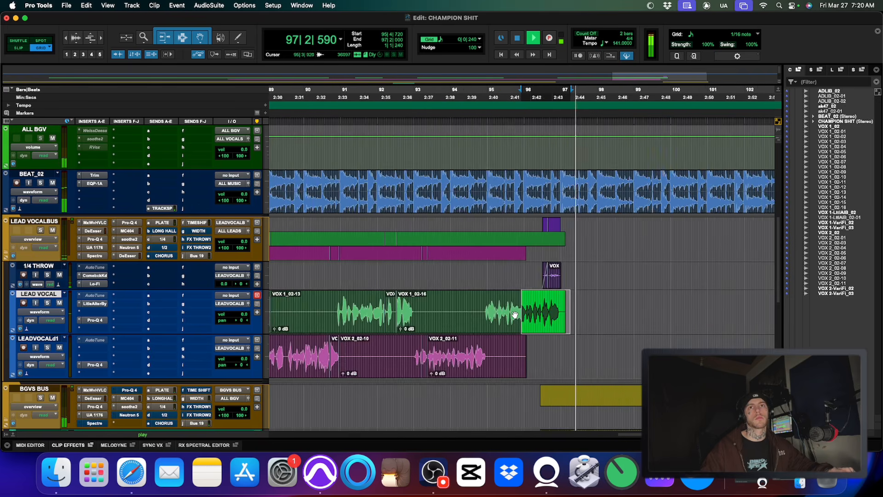
pyautogui.press('r')
pyautogui.press('space')
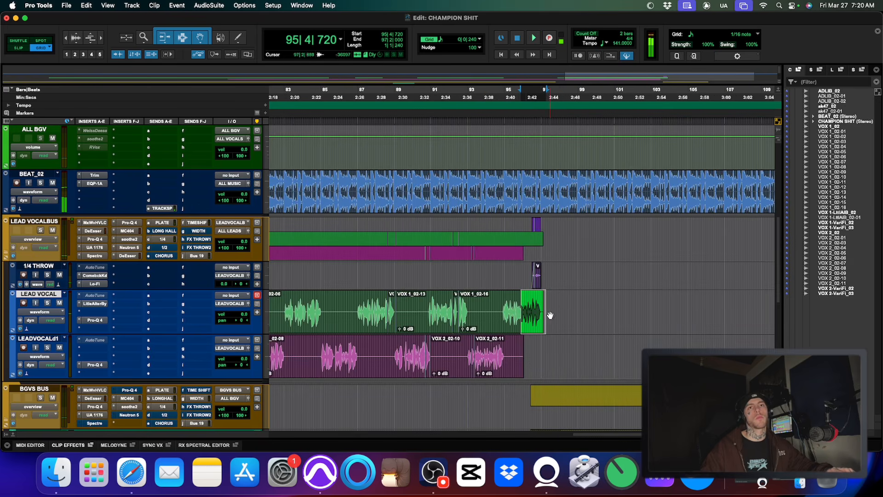
pyautogui.click(556, 310)
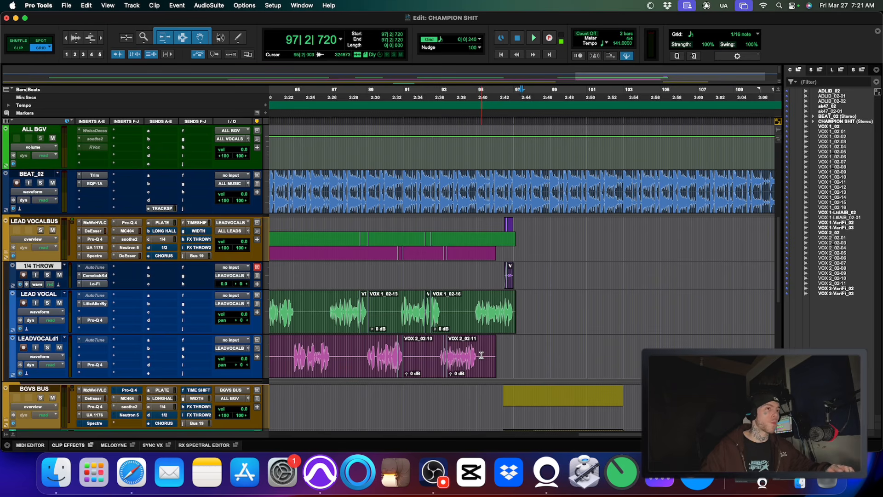
# Step: Examine the whole session's track layout, from the REF MIX and bus tracks to the lead and background vocals
pyautogui.scroll(3, 446, 308)
pyautogui.press('r')
pyautogui.press('r')
pyautogui.press('r')
pyautogui.scroll(4, 409, 253)
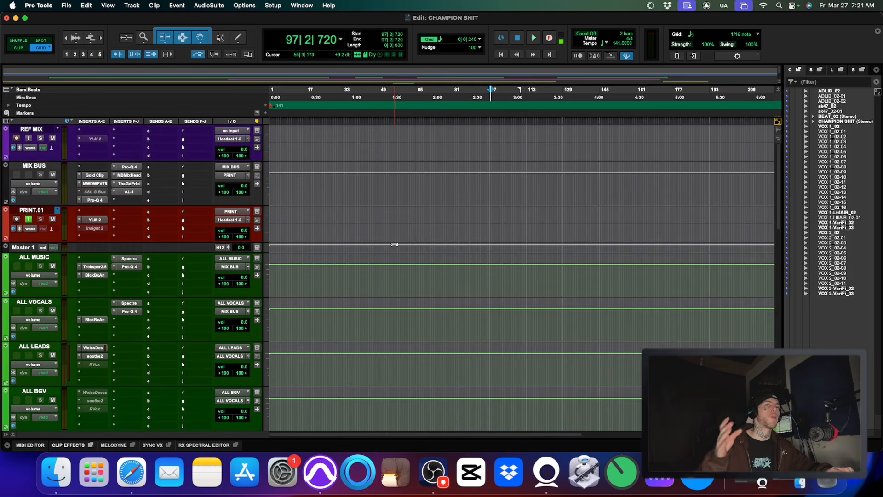
pyautogui.scroll(-4, 395, 244)
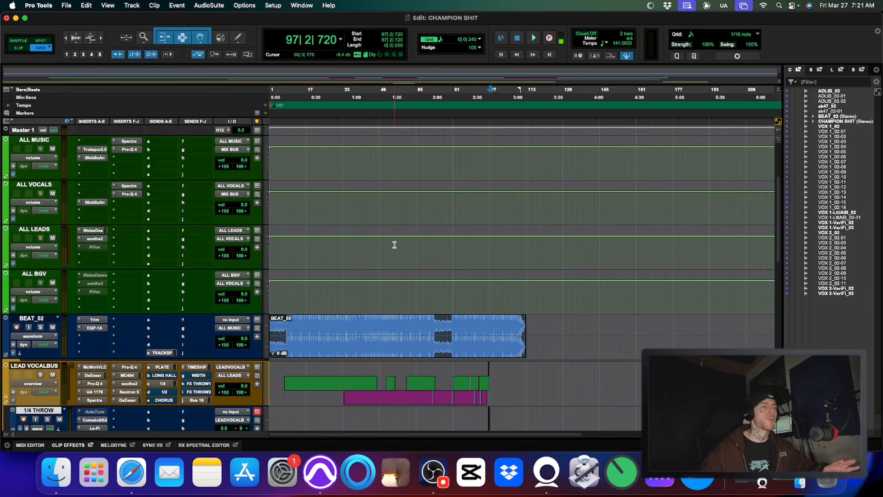
pyautogui.scroll(4, 394, 244)
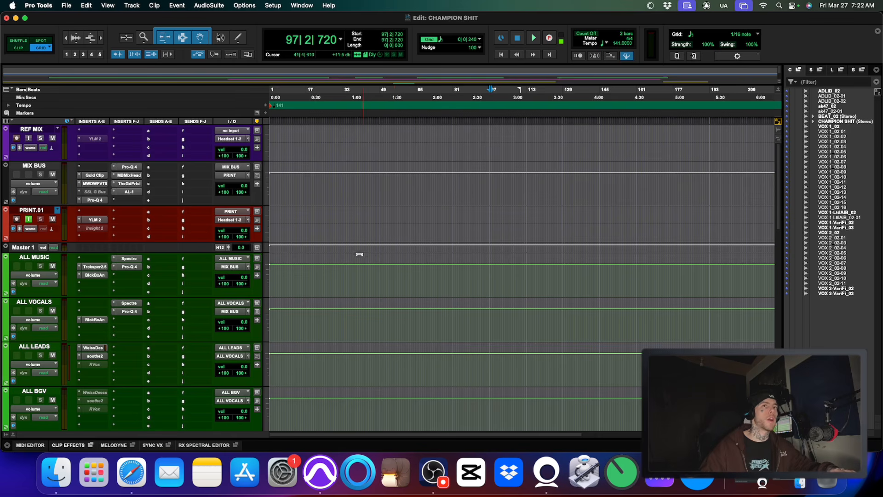
pyautogui.scroll(-4, 364, 252)
pyautogui.scroll(-8, 351, 247)
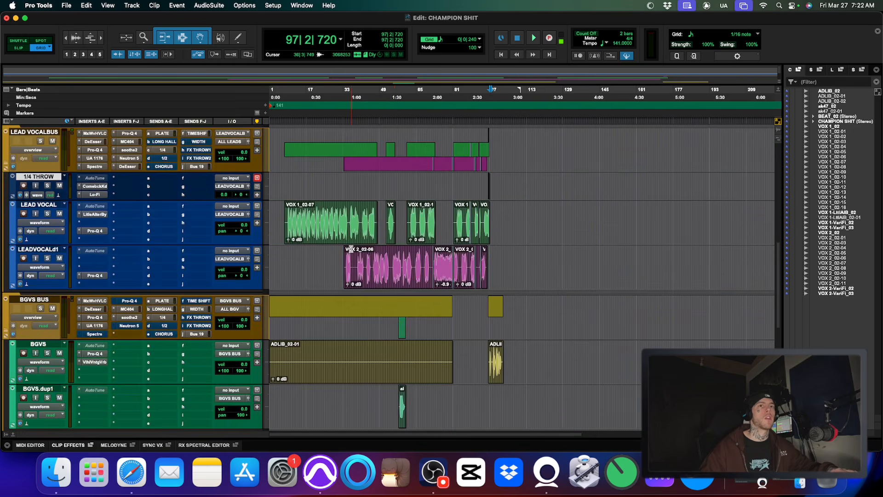
pyautogui.scroll(5, 351, 246)
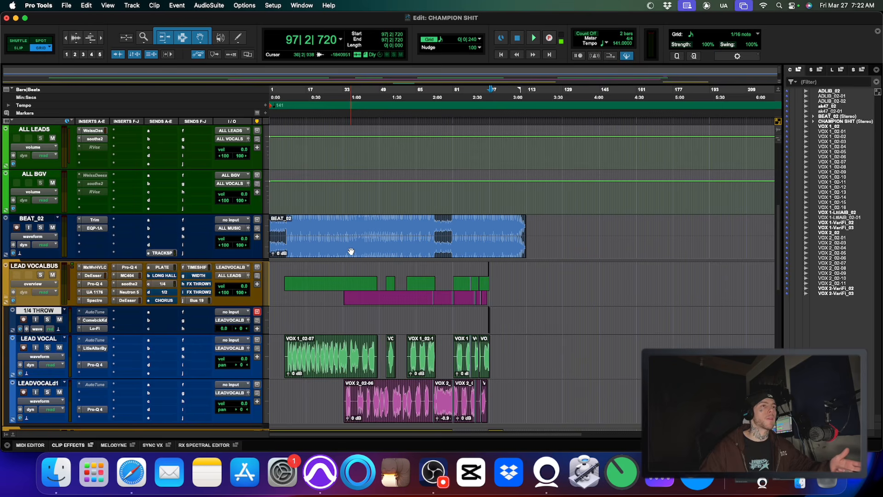
pyautogui.scroll(3, 351, 250)
pyautogui.scroll(2, 352, 248)
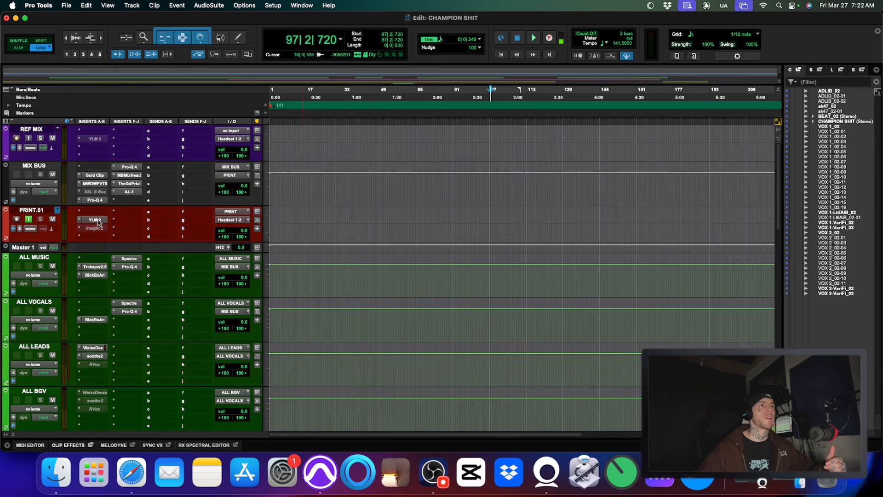
# Step: Try switching the PRINT.01 track to the PRINT playlist, and undo the switch
pyautogui.click(54, 211)
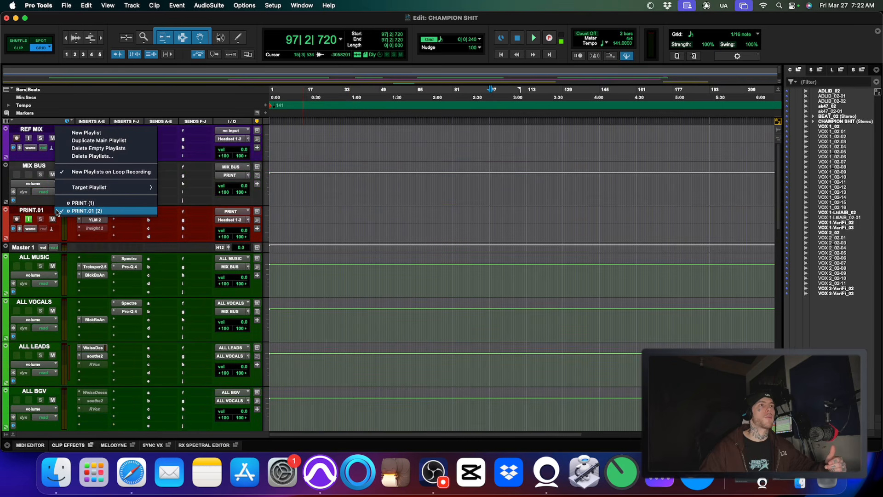
pyautogui.click(81, 206)
pyautogui.press('super+z')
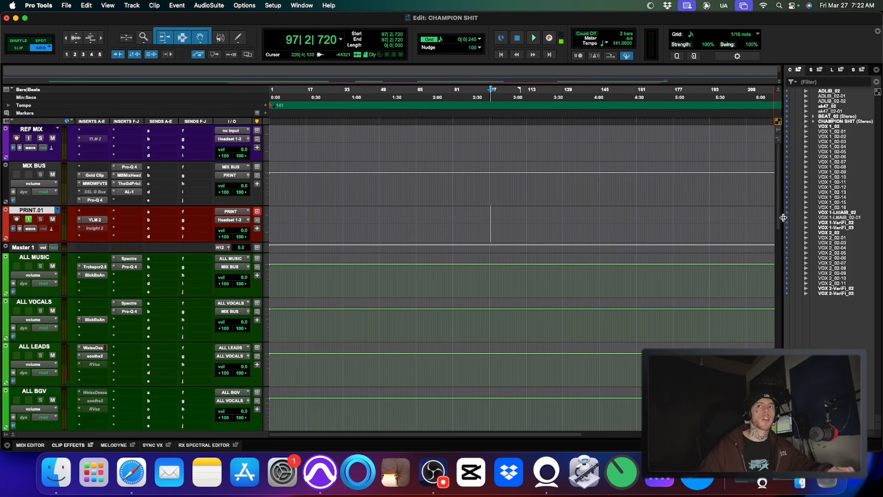
# Step: Hide the Clips list beside the timeline and place the edit cursor at 71|1|720 on the PRINT.01 track
pyautogui.moveTo(842, 220); pyautogui.dragTo(880, 204)
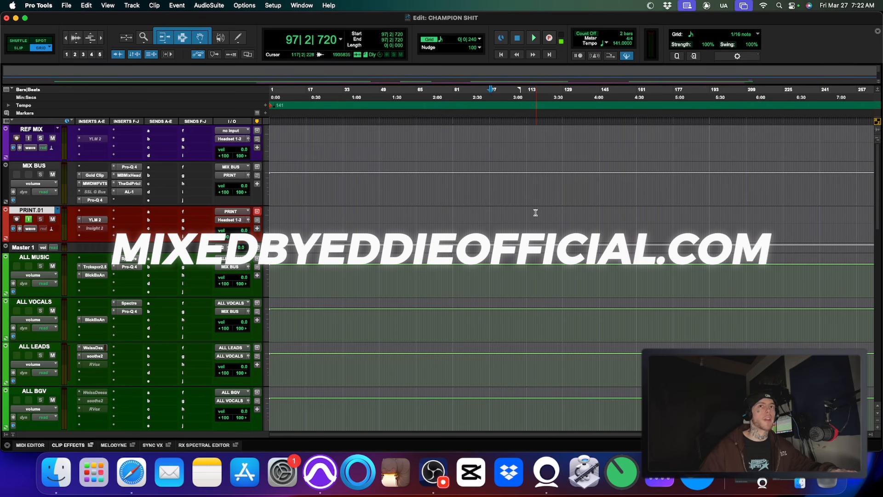
pyautogui.click(430, 215)
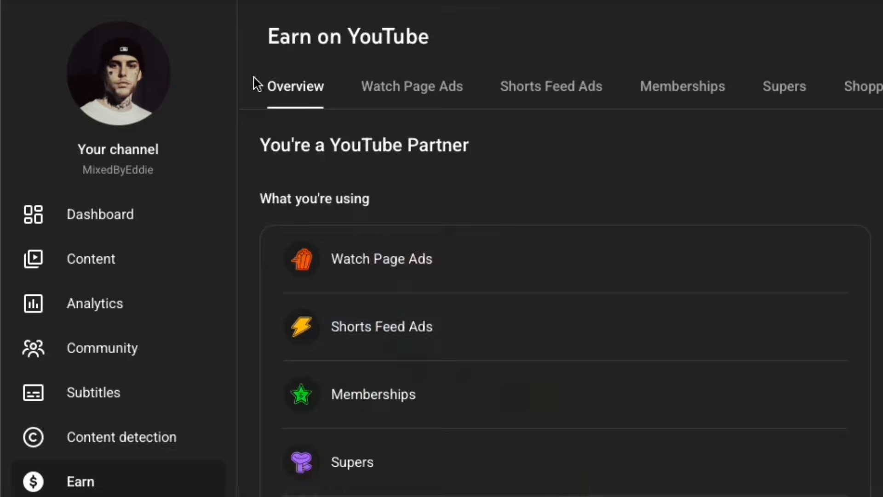
pyautogui.click(403, 436)
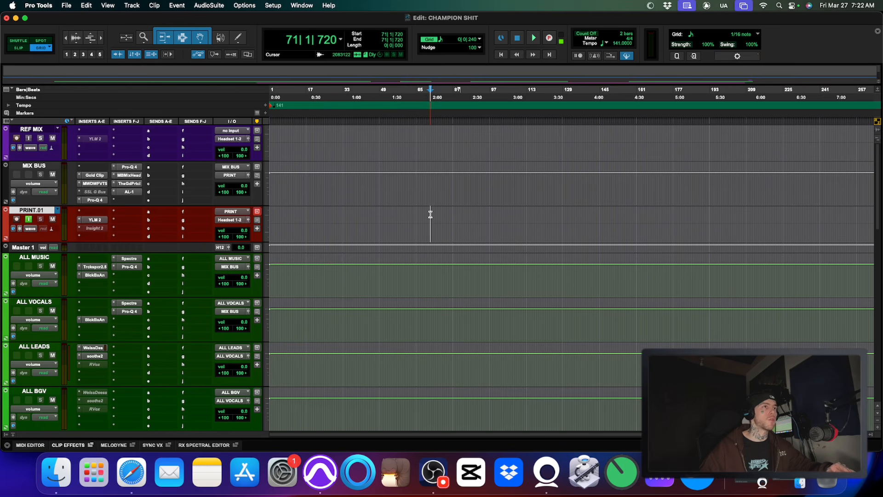
pyautogui.click(430, 214)
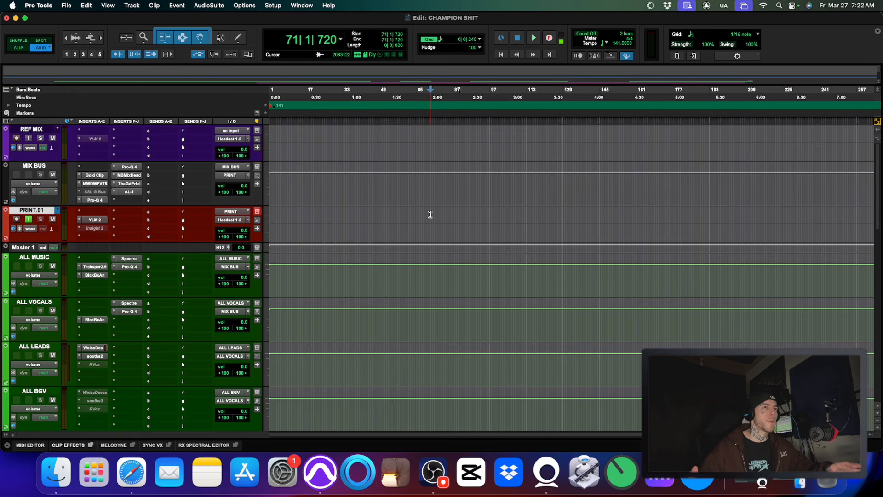
pyautogui.click(362, 216)
pyautogui.click(359, 216)
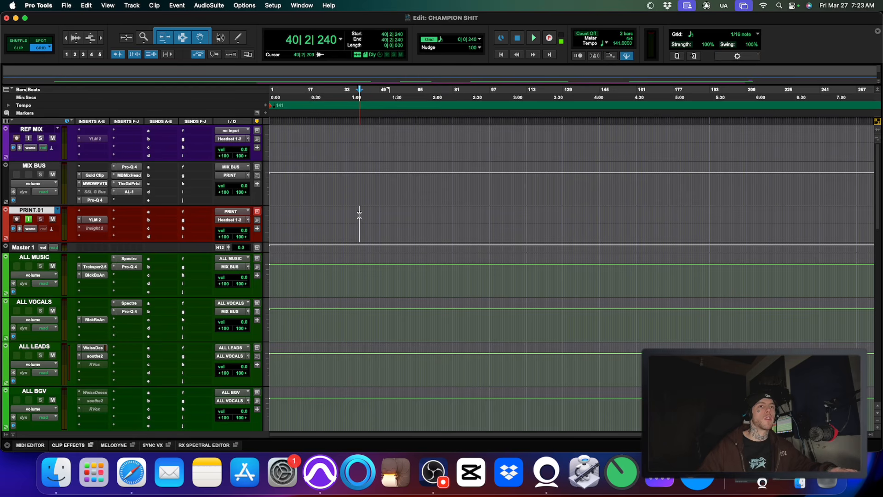
# Step: Examine the end of the lead vocal and the 1/4 THROW clip near bar 97, and return to a wider song view
pyautogui.scroll(-10, 359, 215)
pyautogui.click(500, 271)
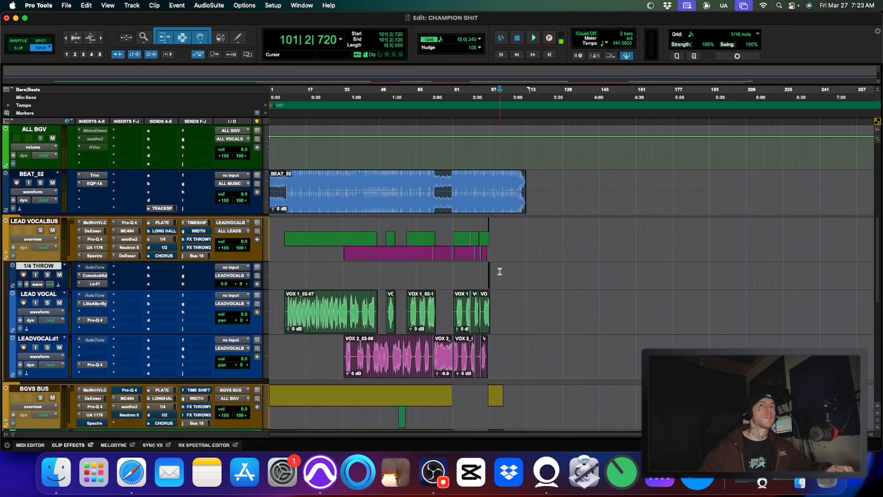
pyautogui.press('super+bracketright')
pyautogui.press('super+bracketright')
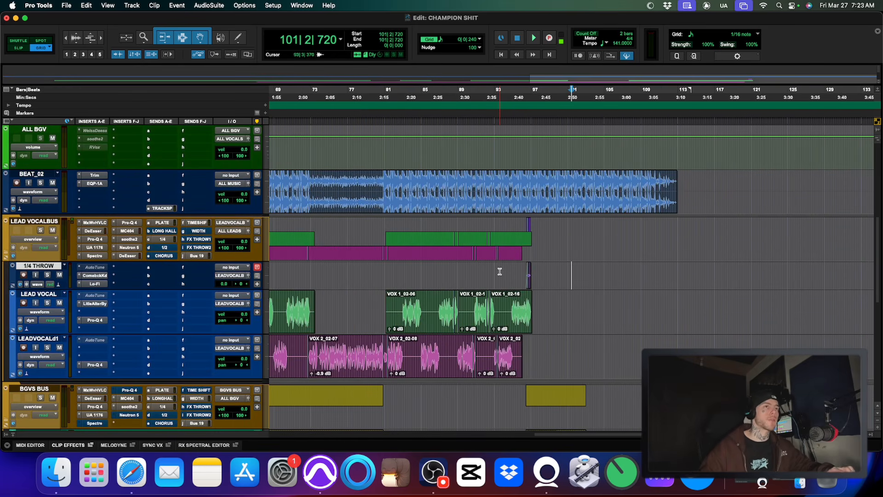
pyautogui.press('super+bracketright')
pyautogui.press('super+bracketright')
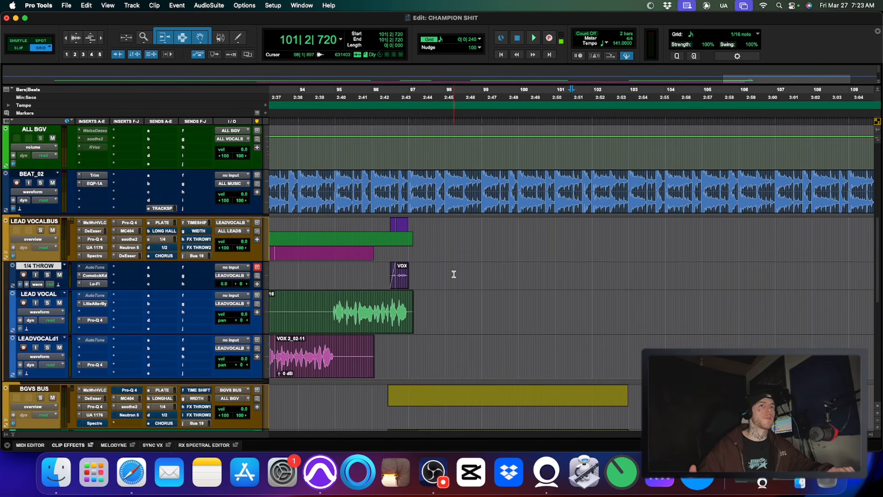
pyautogui.press('super+bracketleft')
pyautogui.press('super+bracketleft')
pyautogui.press('super+bracketleft')
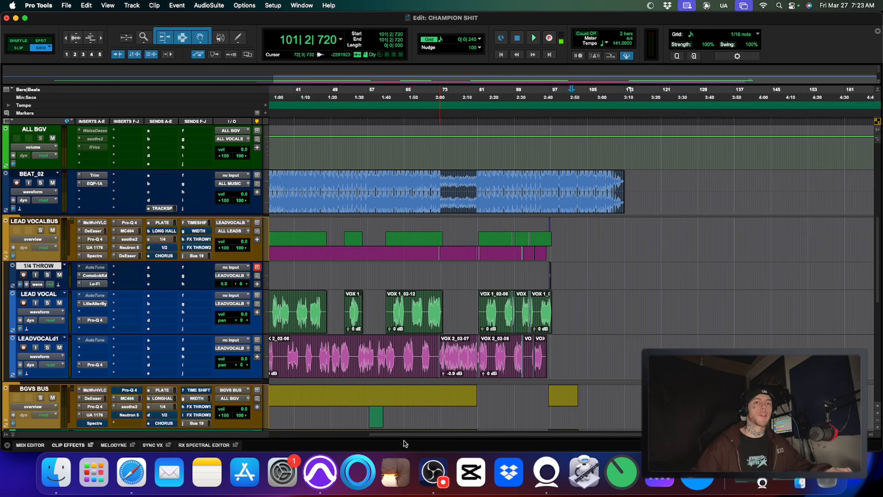
pyautogui.click(427, 474)
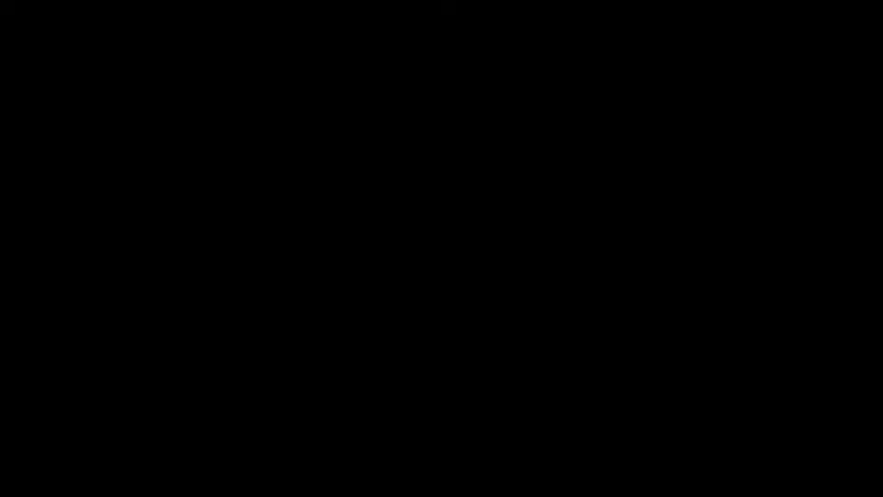